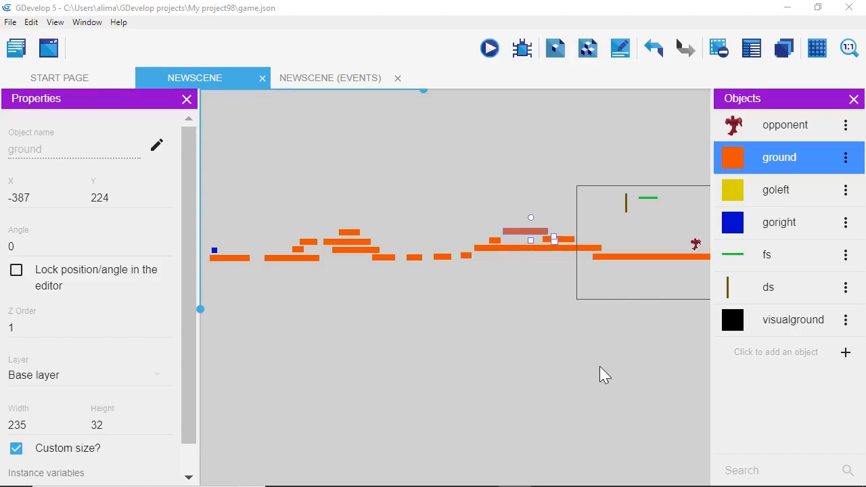
Step: Preview the opponent's movement in the game, review the scene's events, and close the previews
click(490, 50)
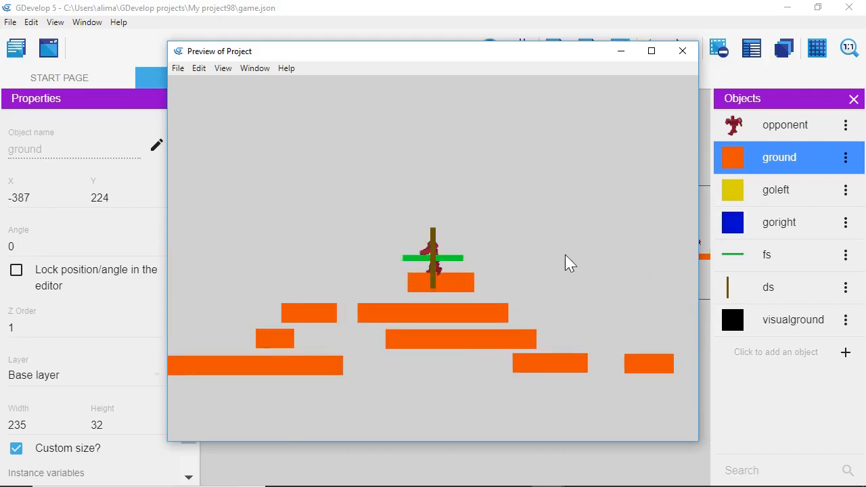
click(683, 51)
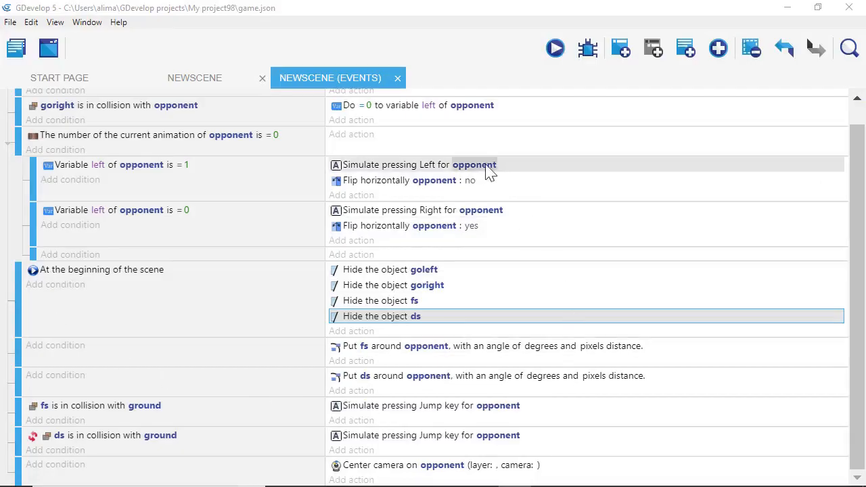
click(513, 20)
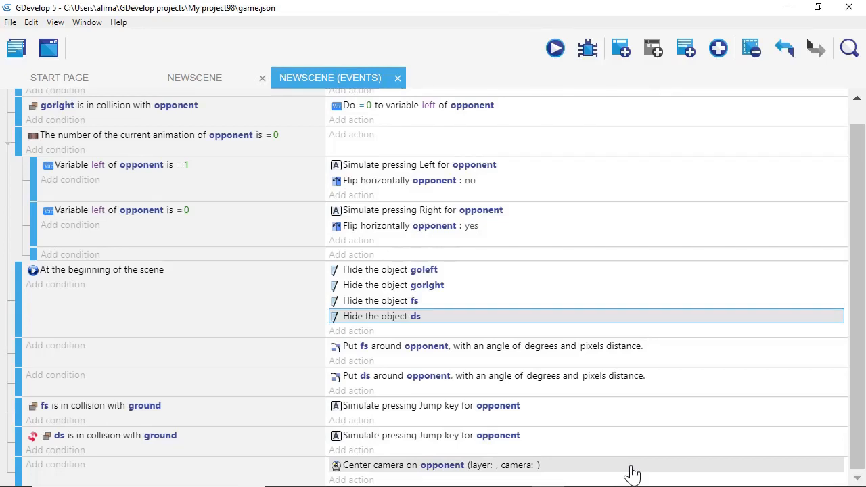
click(555, 49)
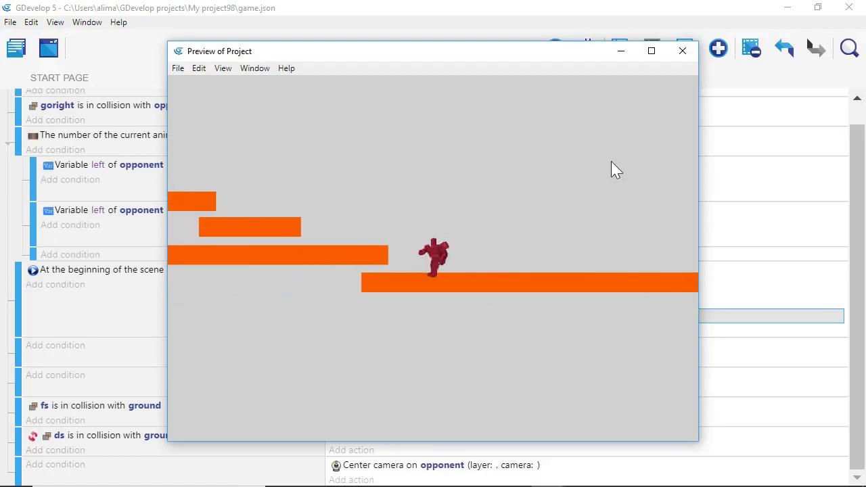
click(682, 51)
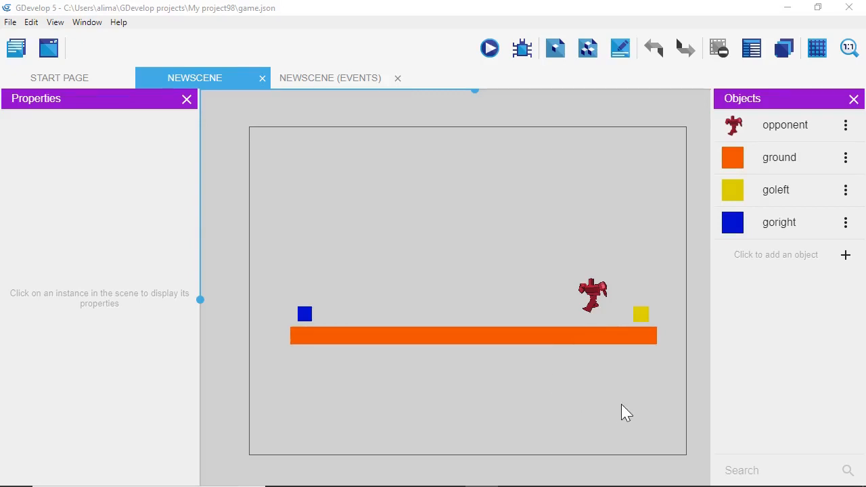
Step: Add a new Sprite object to the scene and name it fs
click(845, 256)
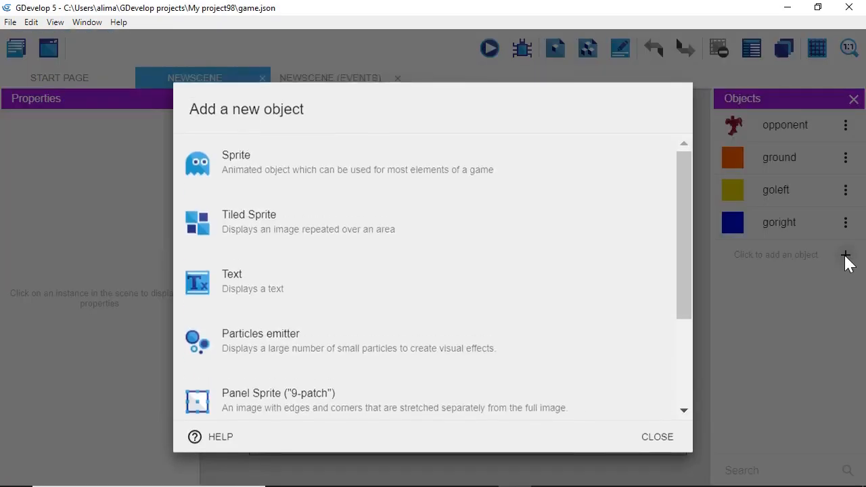
click(598, 178)
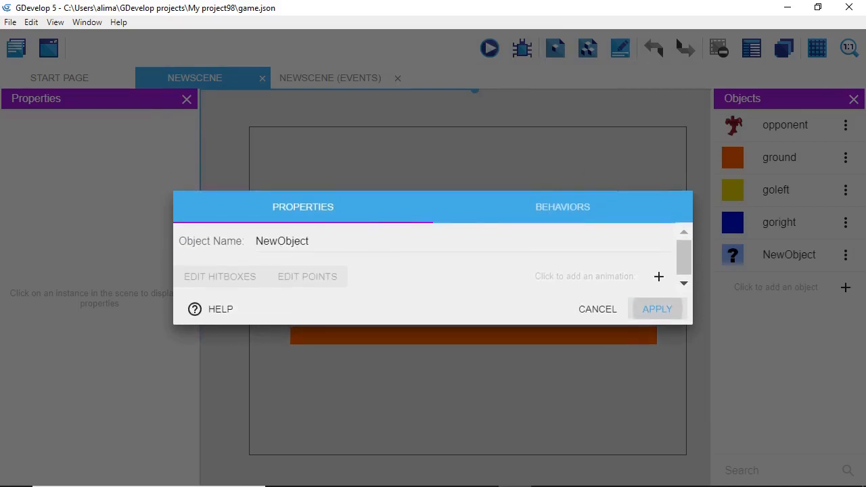
click(338, 241)
key(BackSpace)
key(BackSpace)
key(BackSpace)
key(BackSpace)
key(BackSpace)
key(BackSpace)
key(BackSpace)
key(BackSpace)
key(BackSpace)
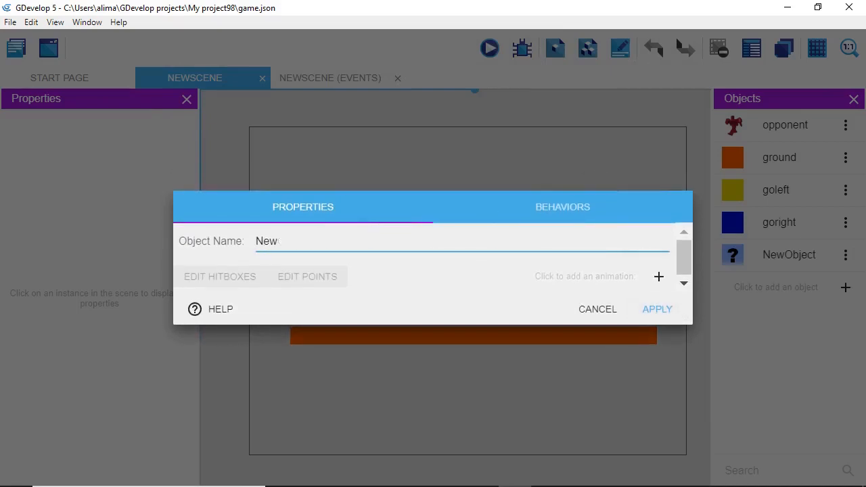
text(fs)
Step: Add an animation to fs, open it in Piskel, and choose green #10d630 as the primary colour
click(660, 278)
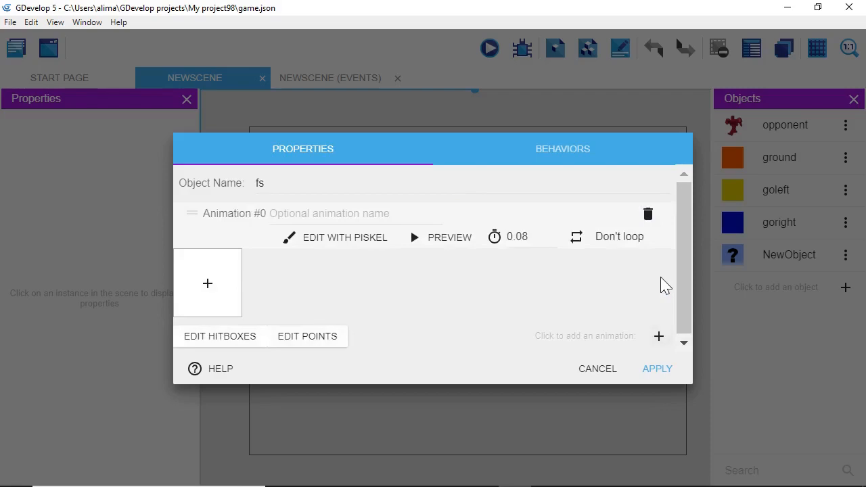
click(345, 238)
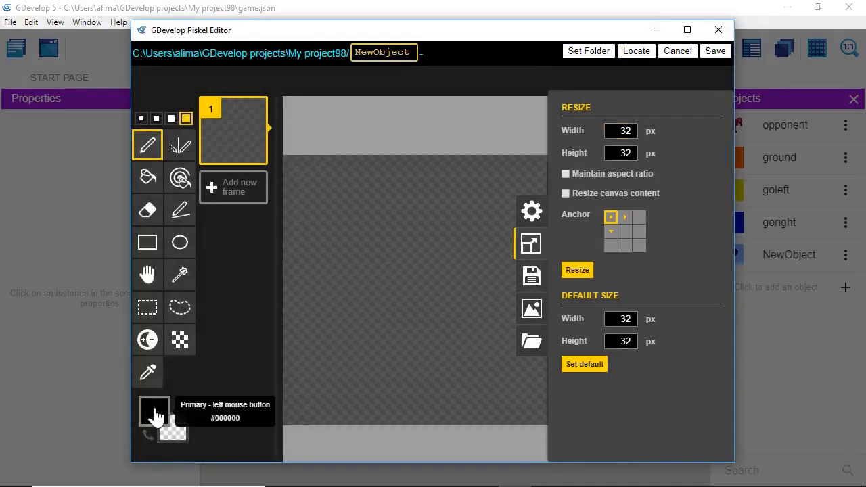
click(155, 416)
click(283, 306)
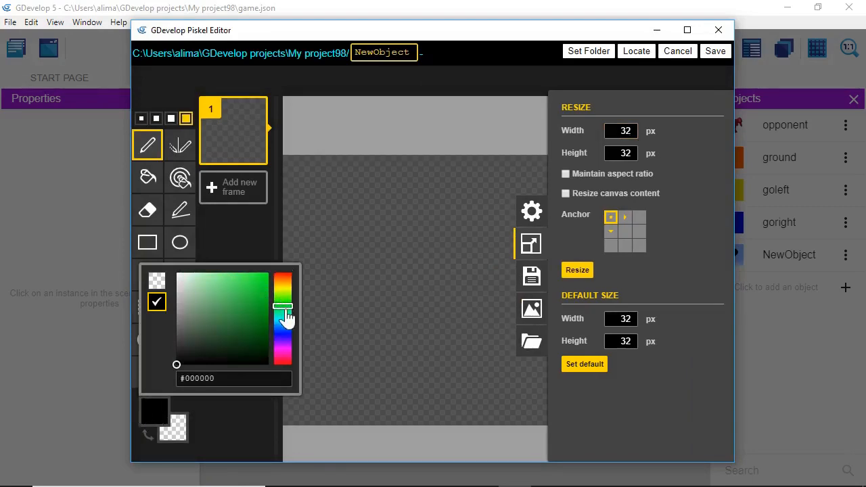
click(261, 289)
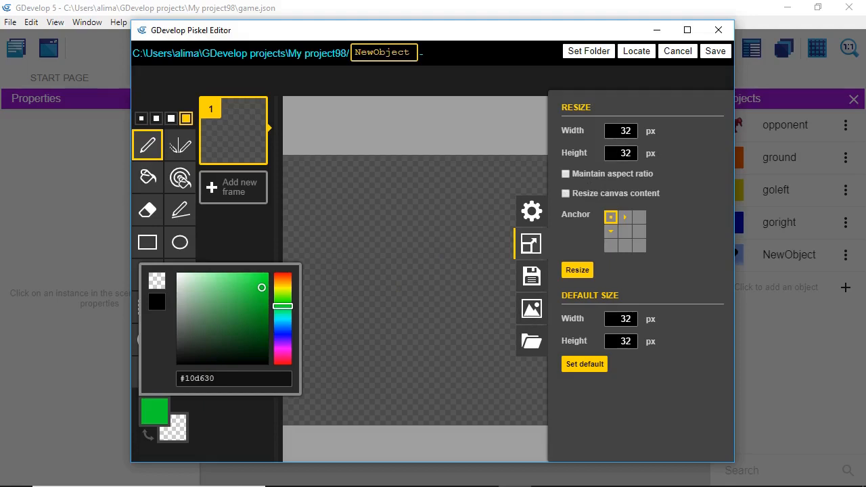
Step: Resize the canvas to a strip 100 px wide and about 10 px high, and fill it with the green
click(630, 131)
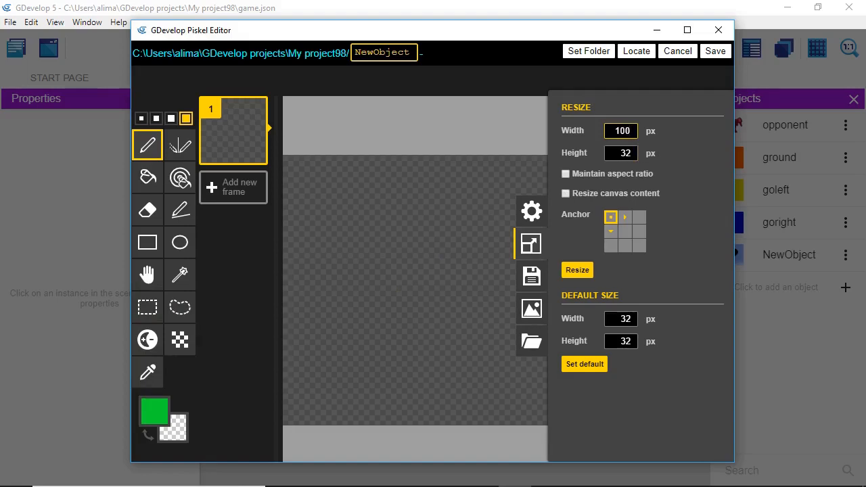
click(629, 153)
click(573, 273)
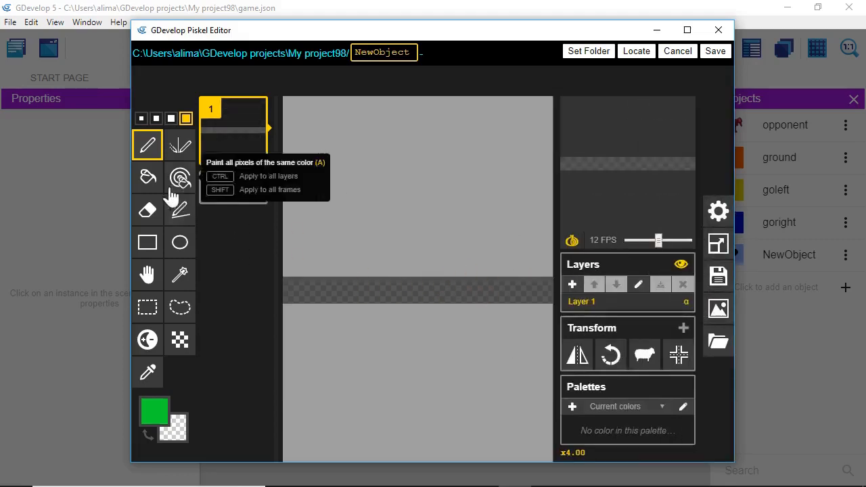
click(148, 176)
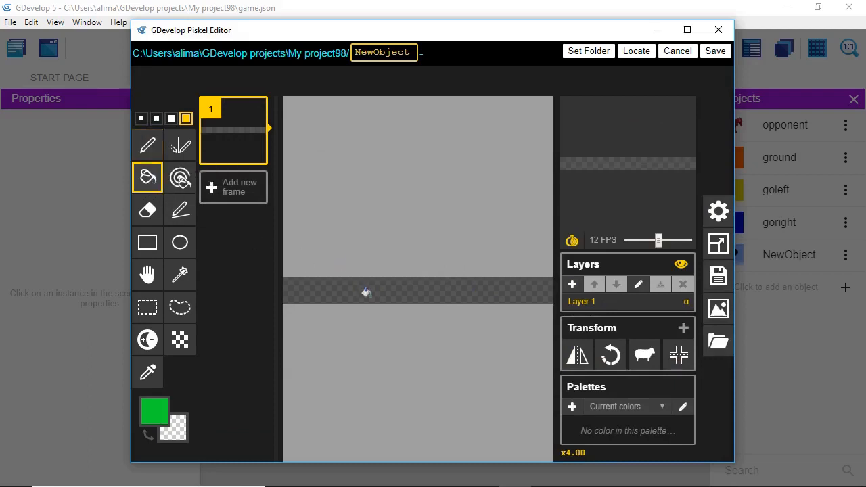
click(365, 292)
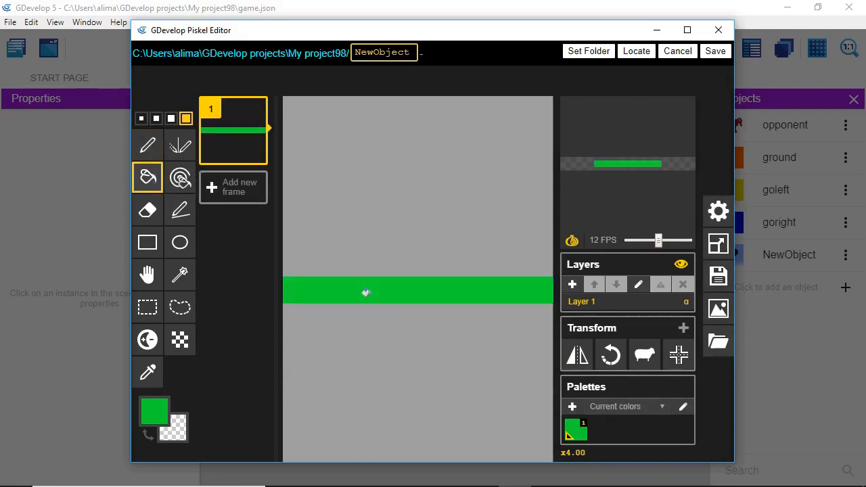
Step: Name the image fs, save it, and apply the fs object's changes
click(418, 53)
key(BackSpace)
key(BackSpace)
key(BackSpace)
key(BackSpace)
key(BackSpace)
key(BackSpace)
key(BackSpace)
key(BackSpace)
key(BackSpace)
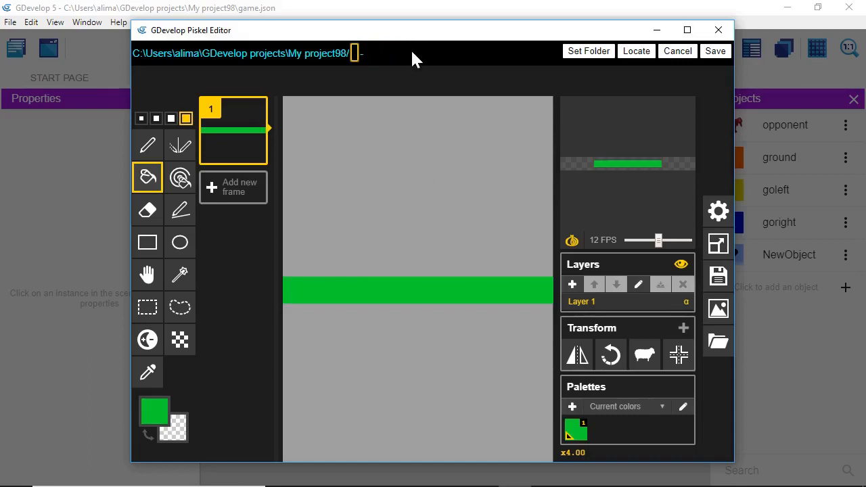
text(fs)
click(713, 52)
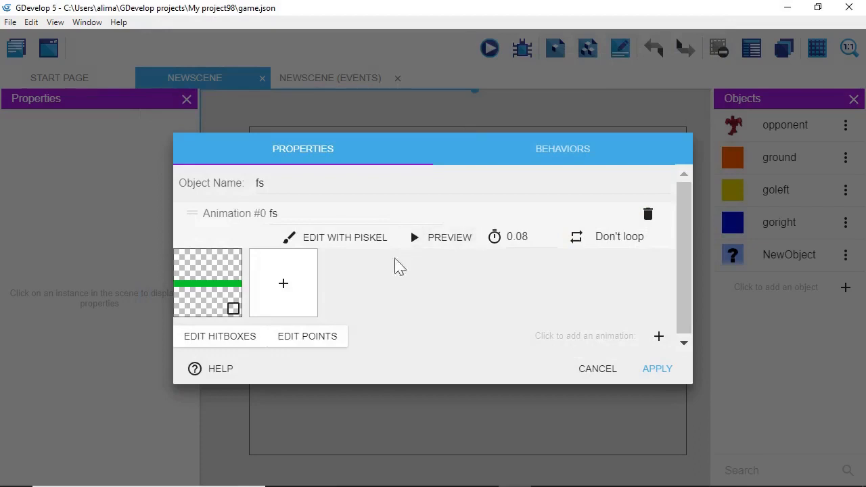
click(652, 371)
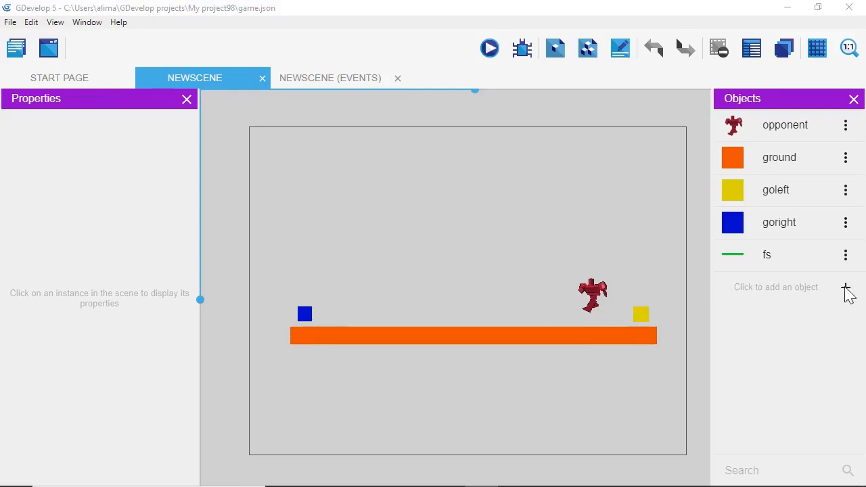
Step: Add another Sprite object to the scene and name it ds
click(845, 288)
click(584, 175)
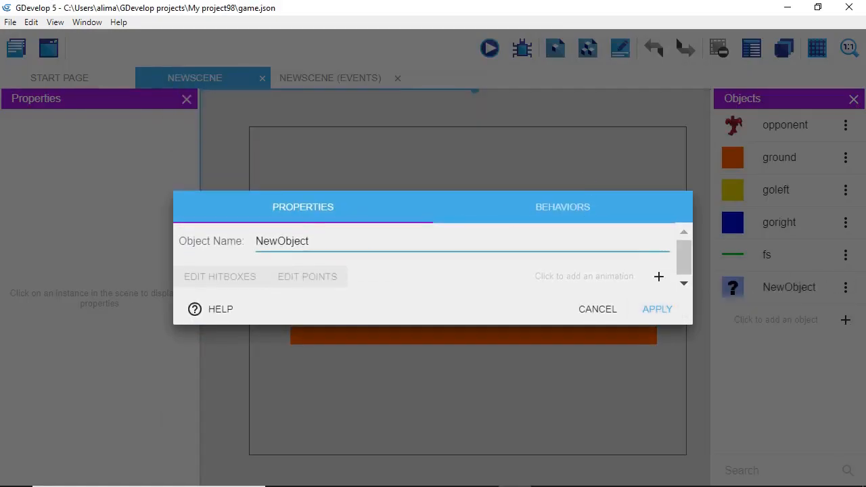
key(BackSpace)
key(BackSpace)
key(BackSpace)
key(BackSpace)
key(BackSpace)
key(BackSpace)
text(ds)
Step: Add an animation to ds, open it in Piskel, and choose dark olive #52560d as the primary colour
click(659, 278)
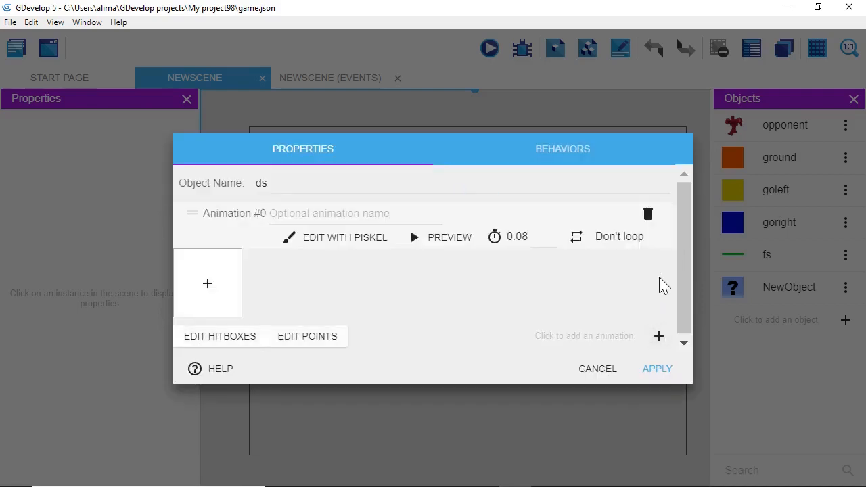
click(320, 241)
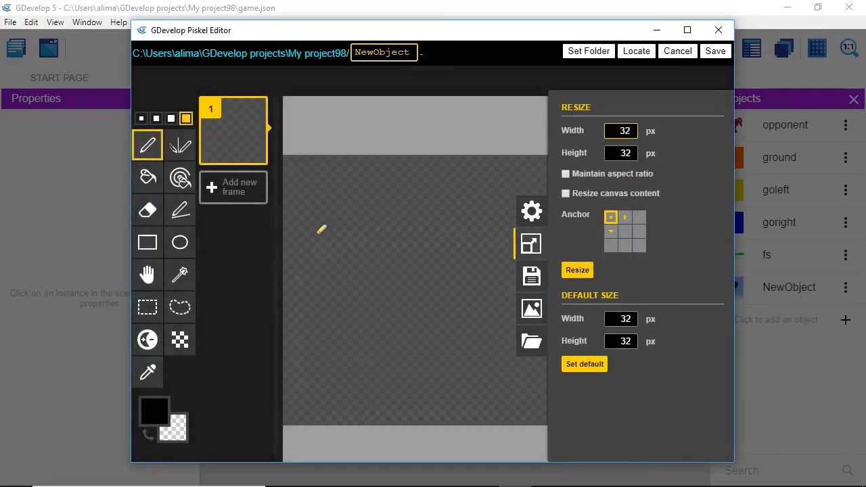
click(155, 416)
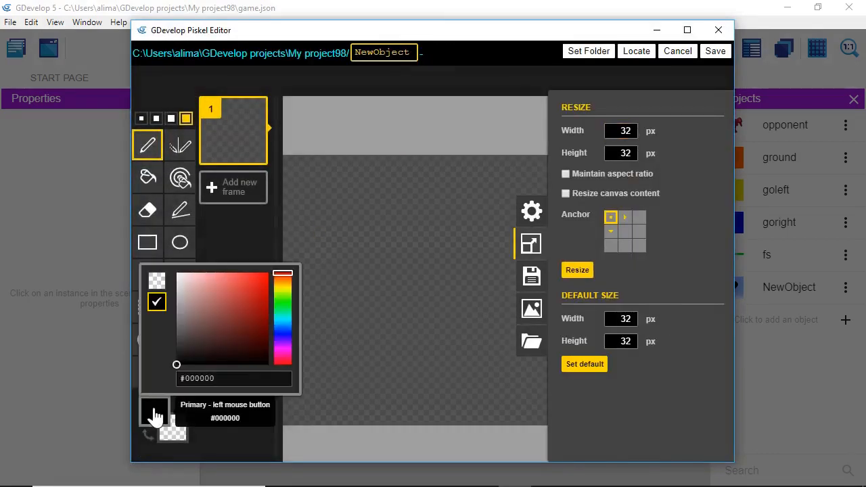
click(286, 290)
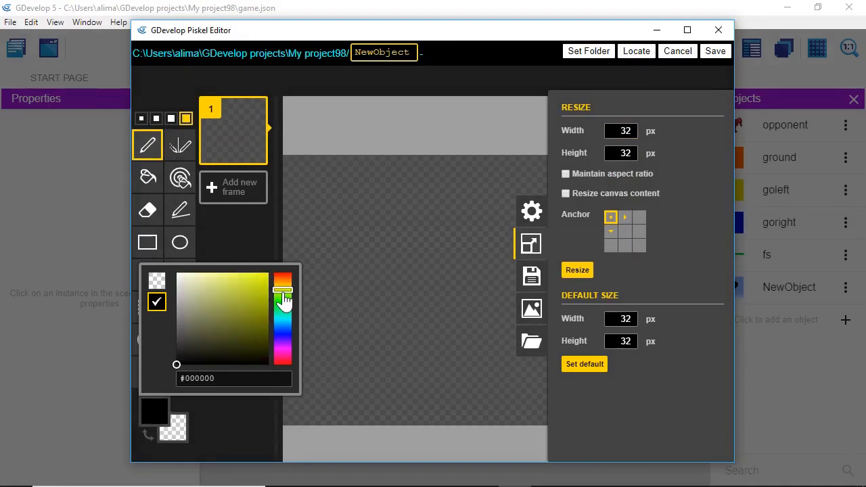
click(257, 331)
click(258, 336)
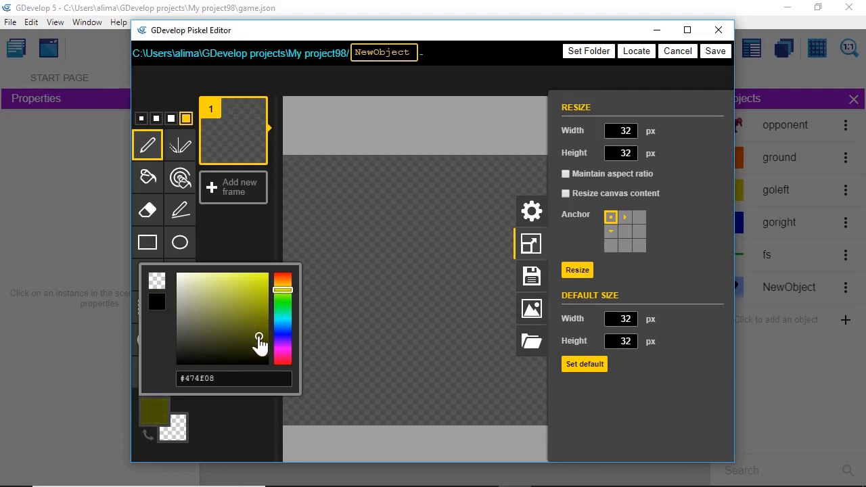
click(283, 292)
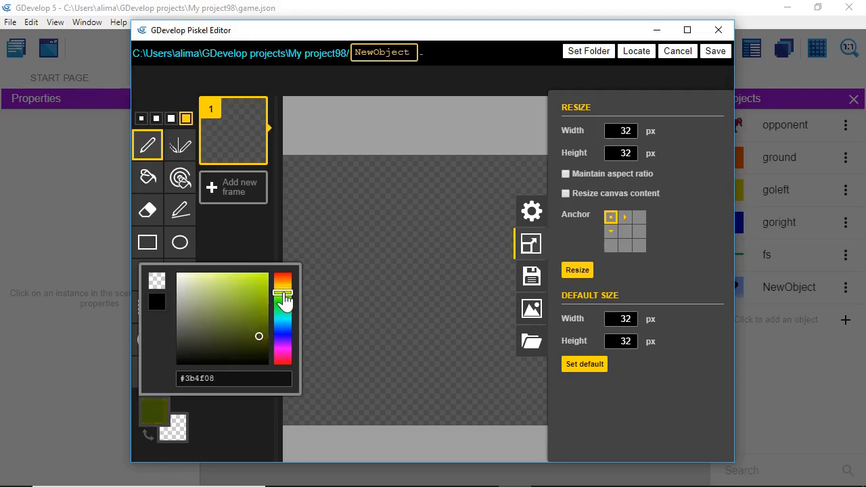
click(283, 289)
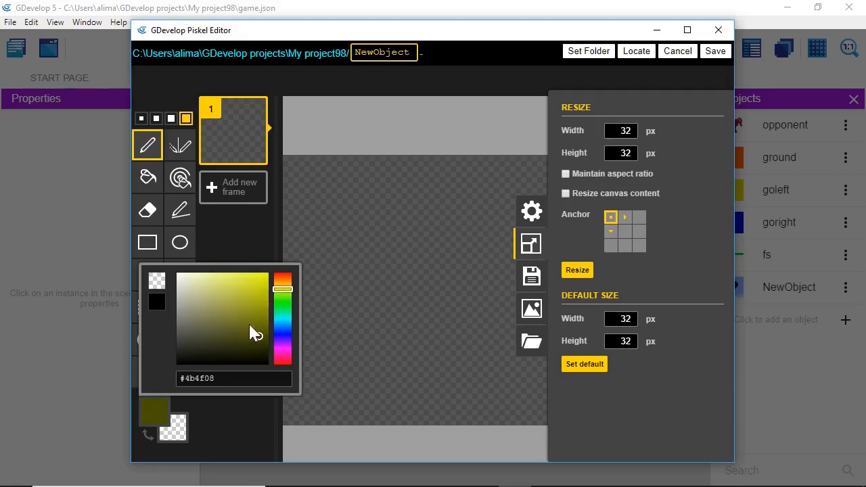
drag(250, 329, 255, 334)
Step: Resize the canvas to 10 px wide and 100 px high, and fill it with the olive colour
click(630, 132)
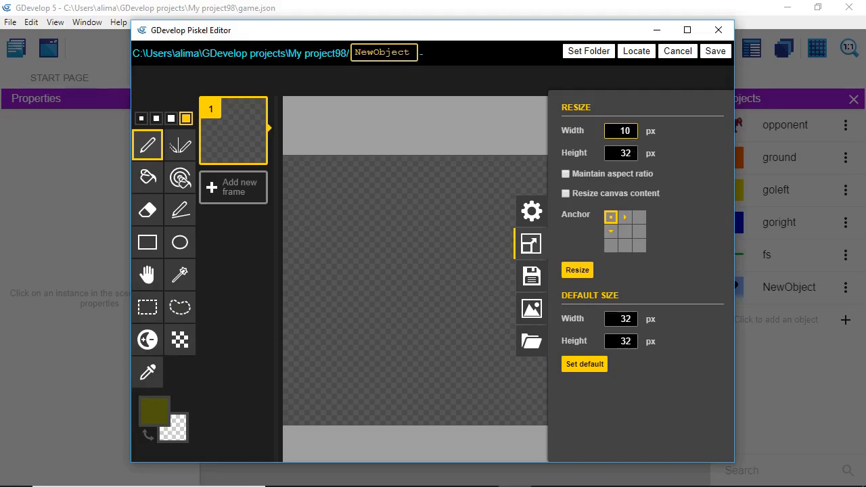
click(629, 153)
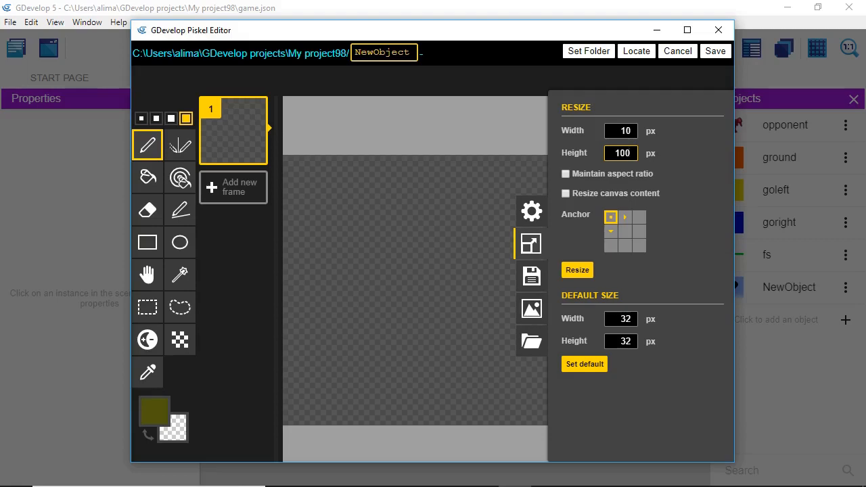
click(575, 271)
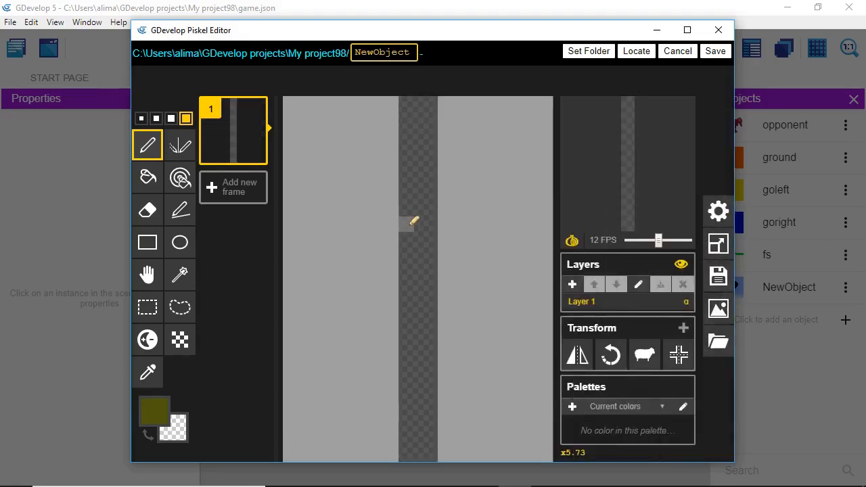
click(148, 179)
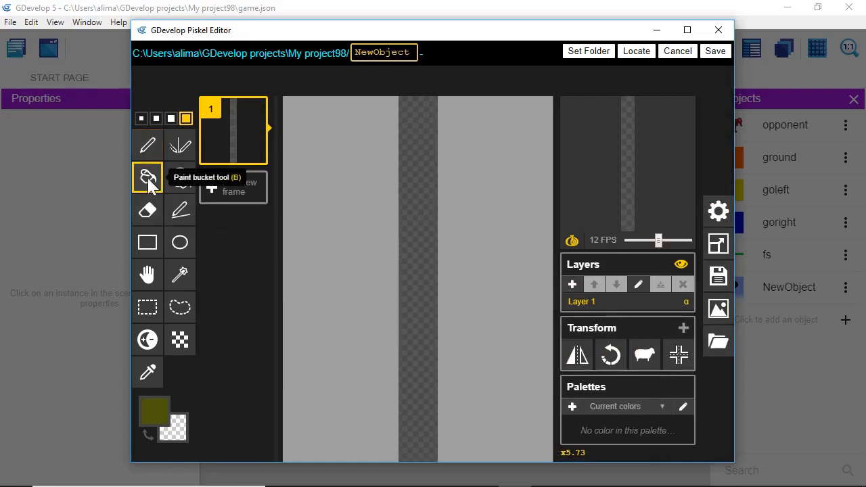
click(417, 169)
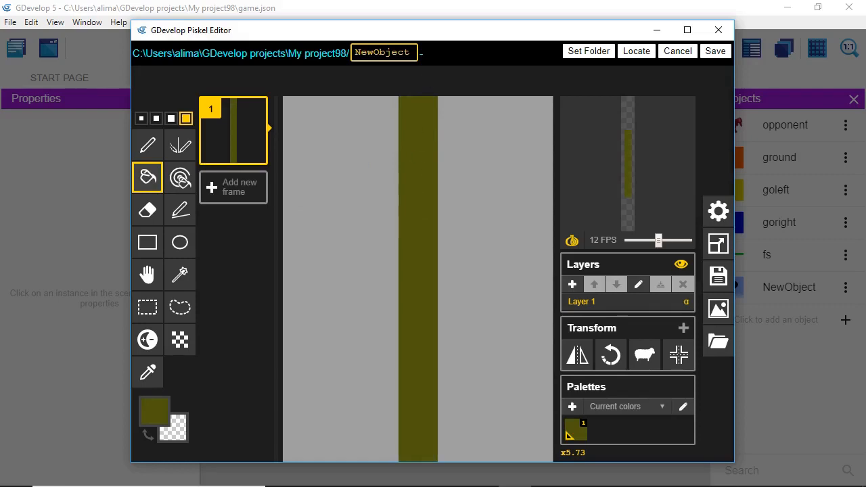
Step: Rename the image from its default name to ds
click(410, 52)
key(BackSpace)
key(BackSpace)
key(BackSpace)
key(BackSpace)
key(BackSpace)
key(BackSpace)
key(BackSpace)
key(BackSpace)
key(BackSpace)
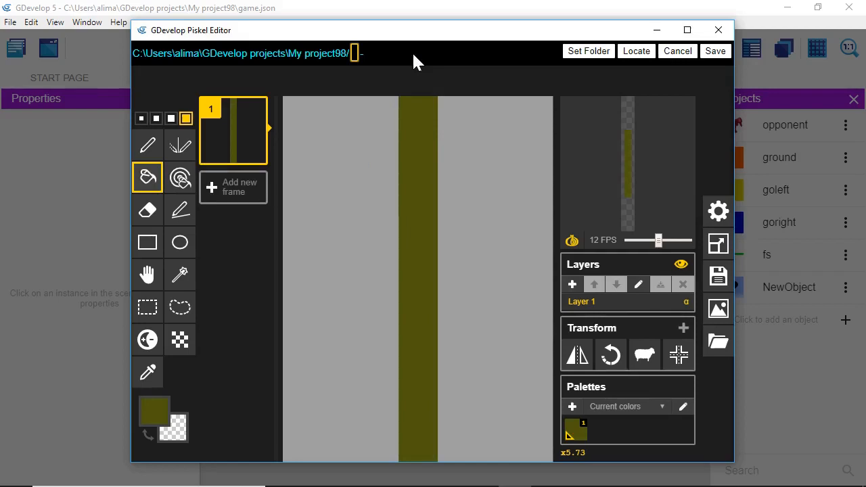
text(ds)
Step: Refill the ds bar with a dark brown colour, then save the image and apply the sprite object
click(161, 410)
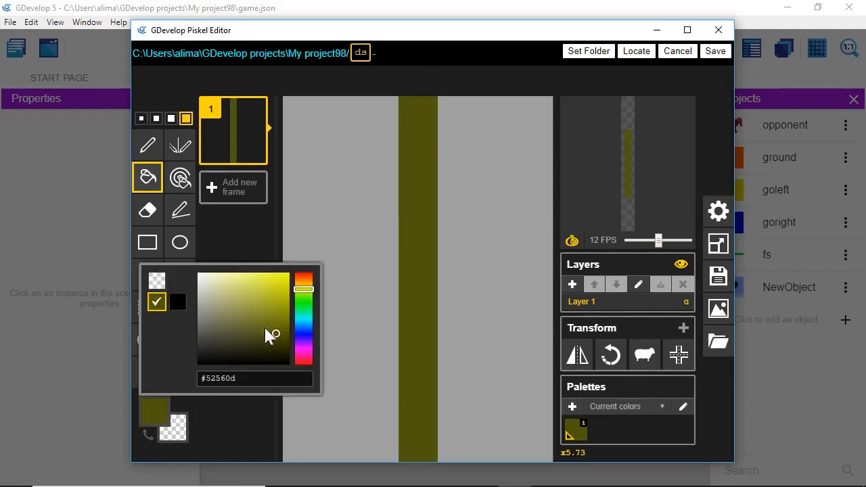
click(303, 284)
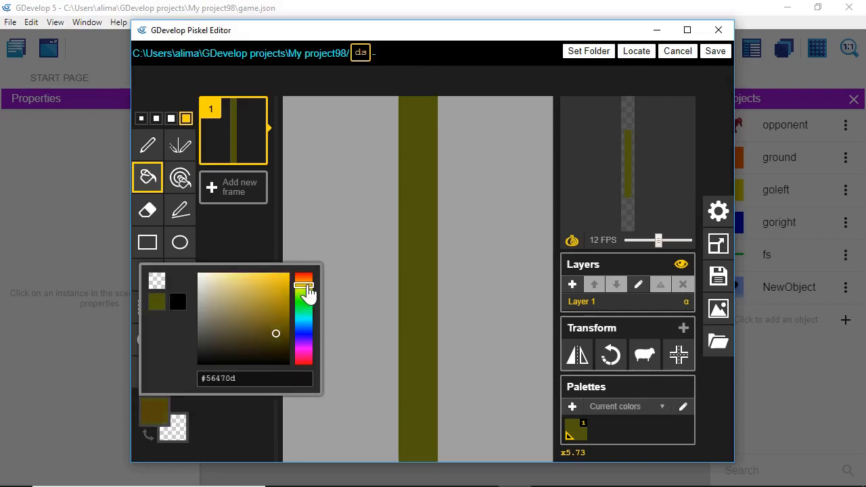
drag(282, 318, 283, 326)
click(147, 176)
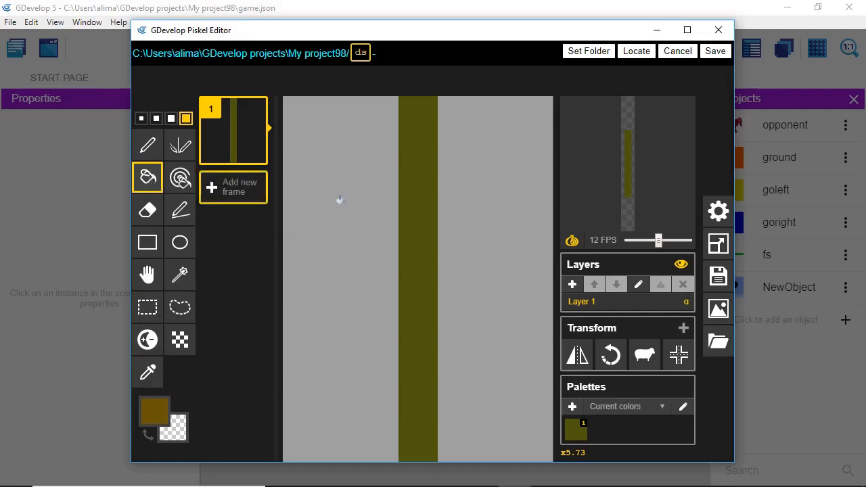
click(419, 199)
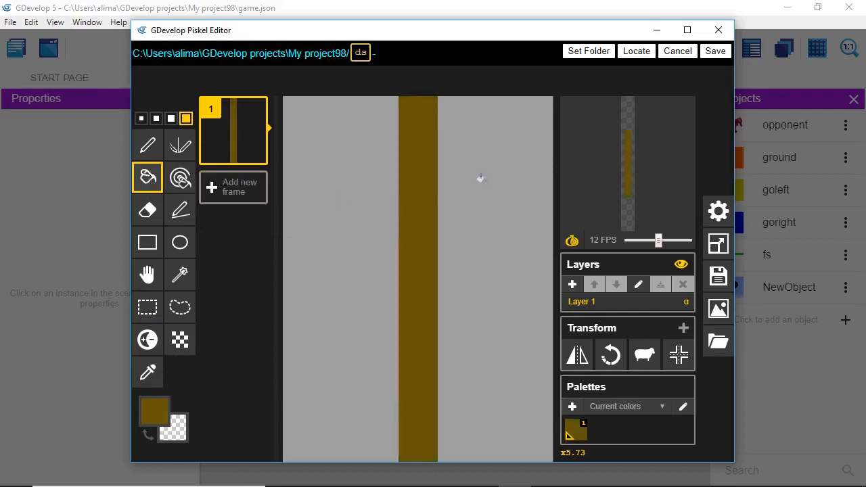
click(715, 52)
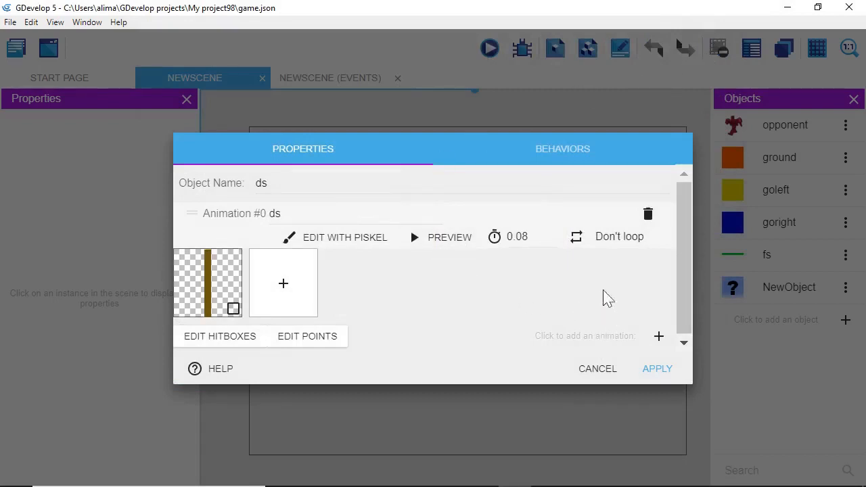
click(646, 368)
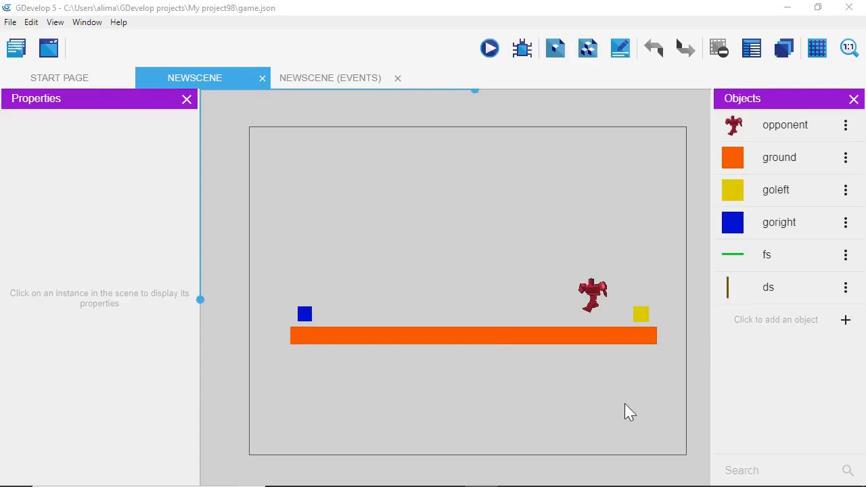
Step: Preview the scene to watch the opponent move along the ground, and close the preview
click(490, 48)
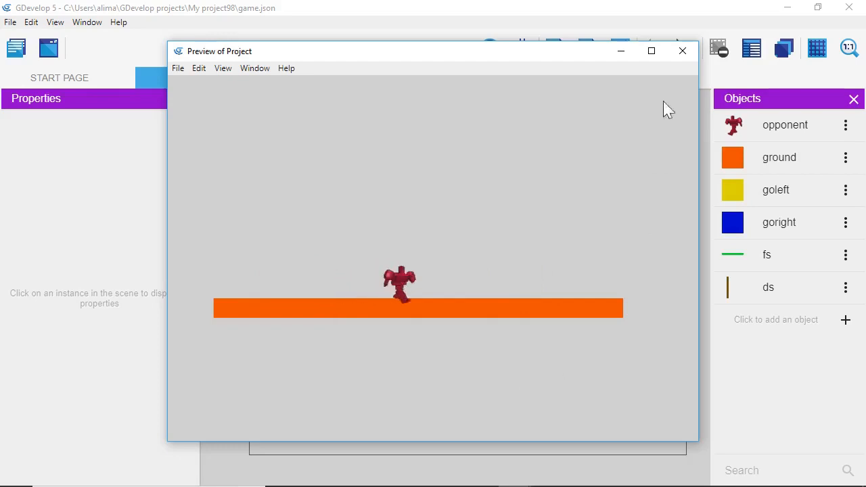
click(681, 52)
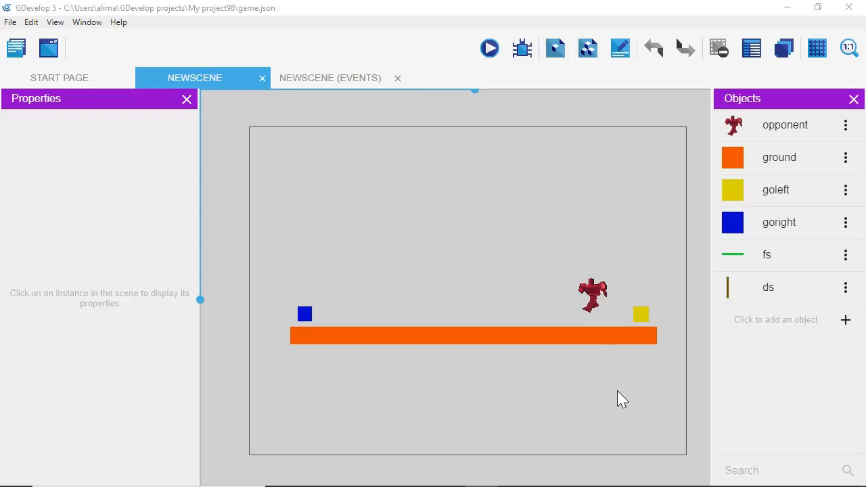
Step: Add an empty event after the "At the beginning of the scene" event in the NewScene events sheet
click(331, 85)
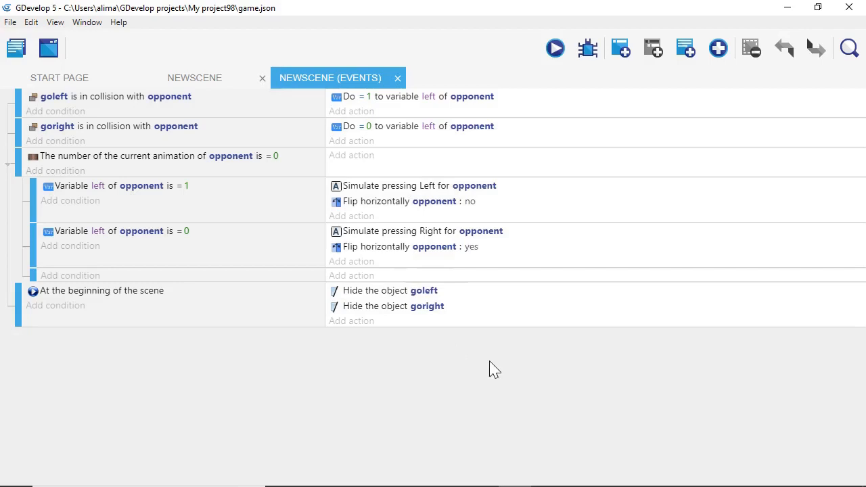
click(539, 323)
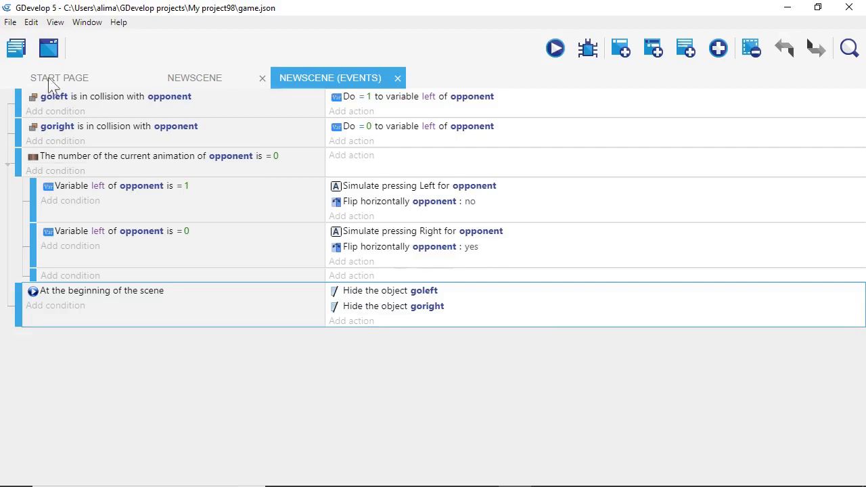
click(481, 486)
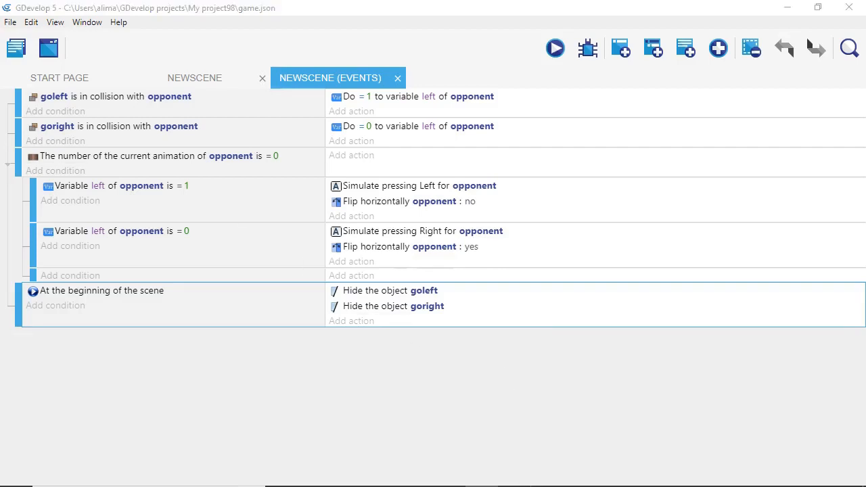
click(541, 408)
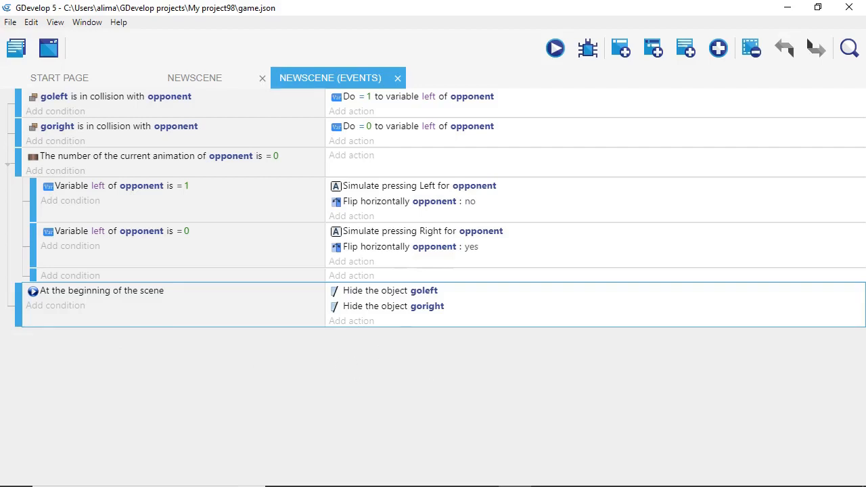
click(482, 486)
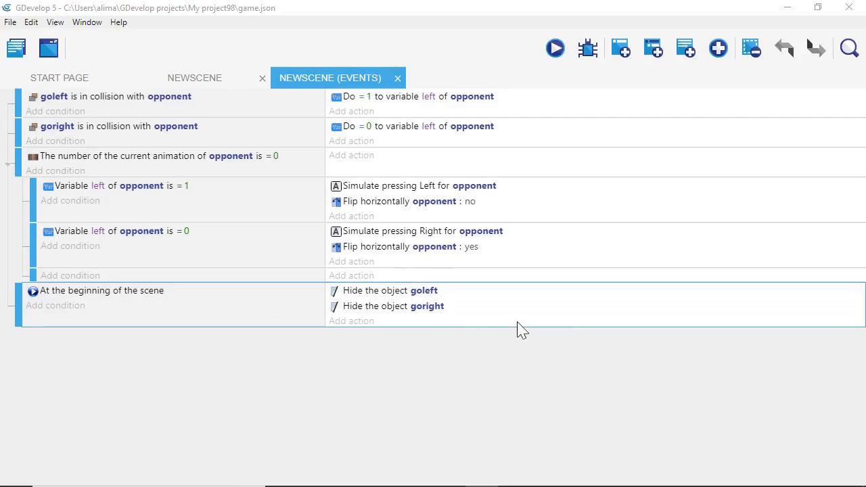
click(626, 54)
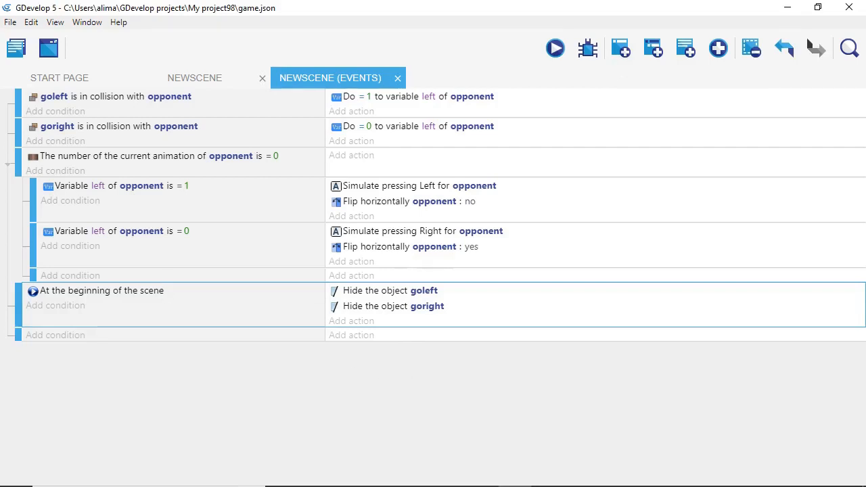
click(482, 486)
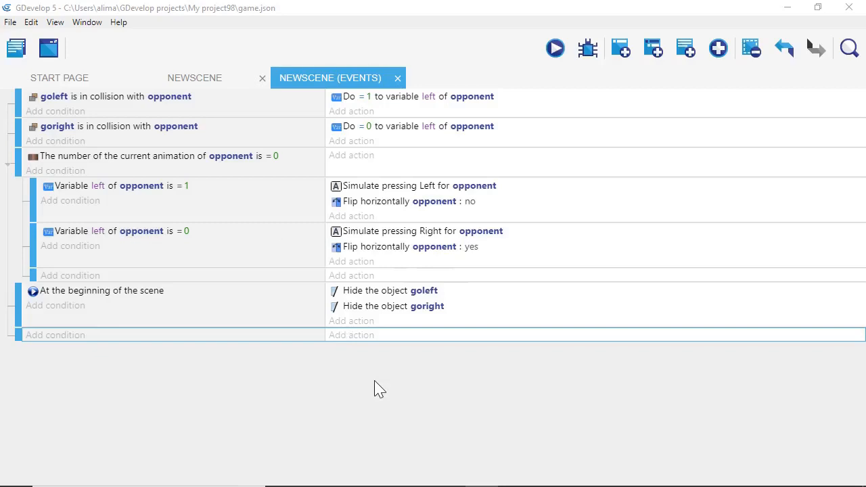
Step: Add a "Put an object around another" action placing fs around opponent, leaving distance and angle empty
click(337, 344)
click(335, 341)
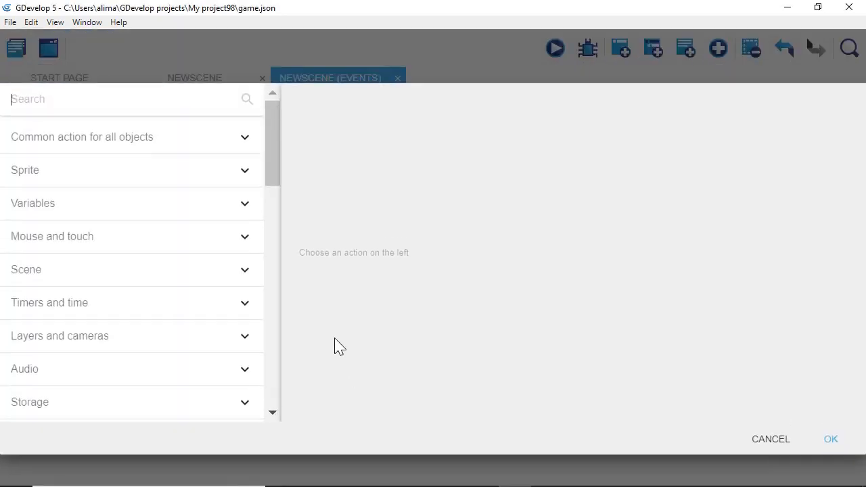
click(197, 144)
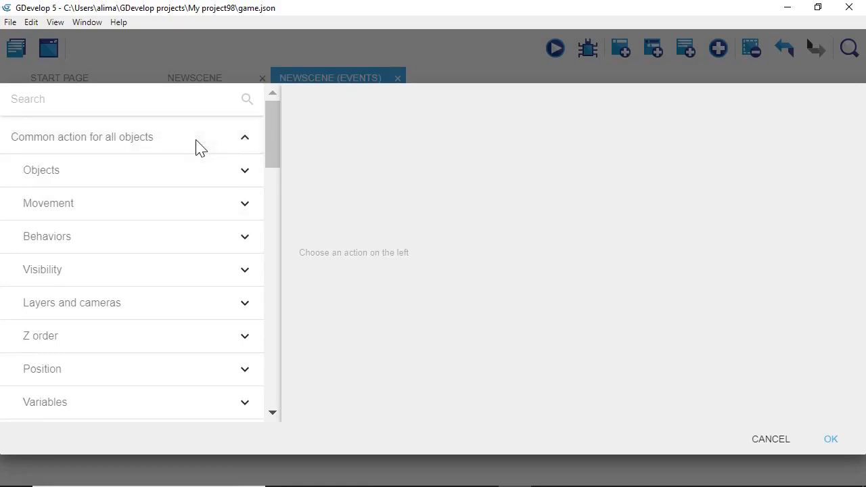
click(164, 373)
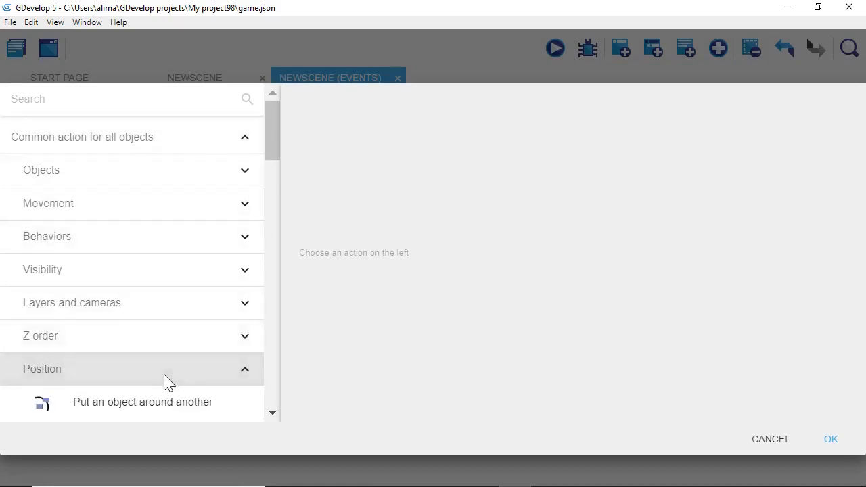
scroll(189, 386, down, 1)
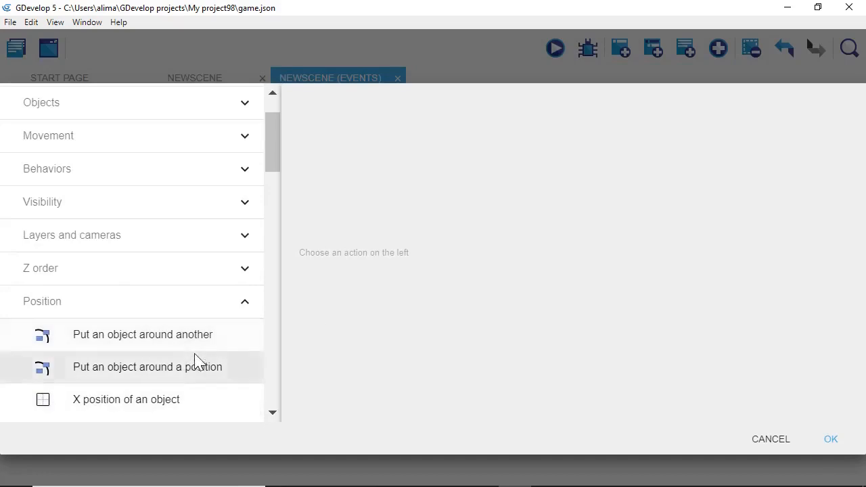
click(230, 335)
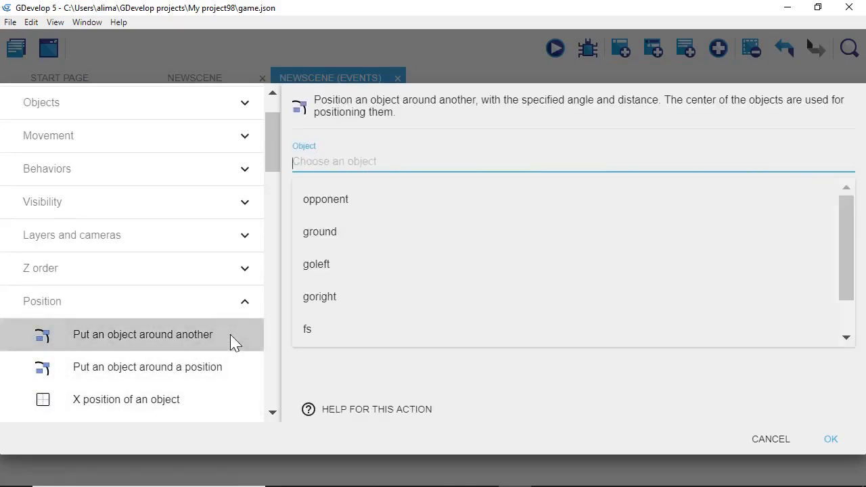
click(344, 331)
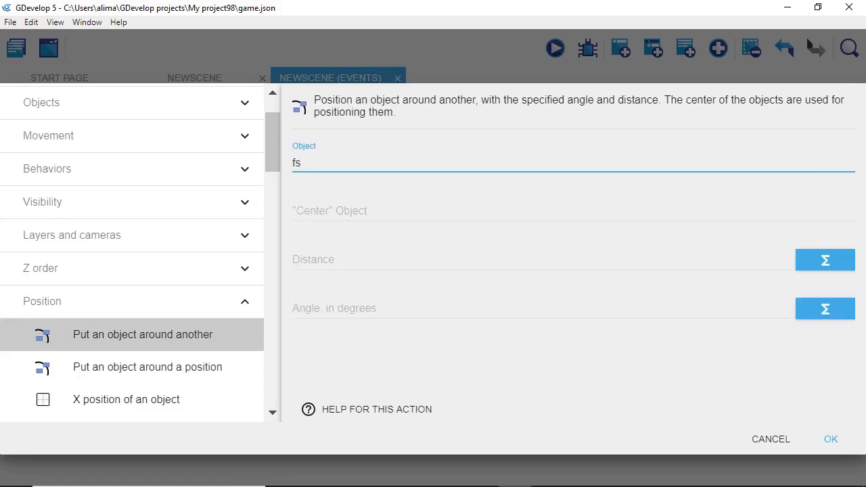
key(Tab)
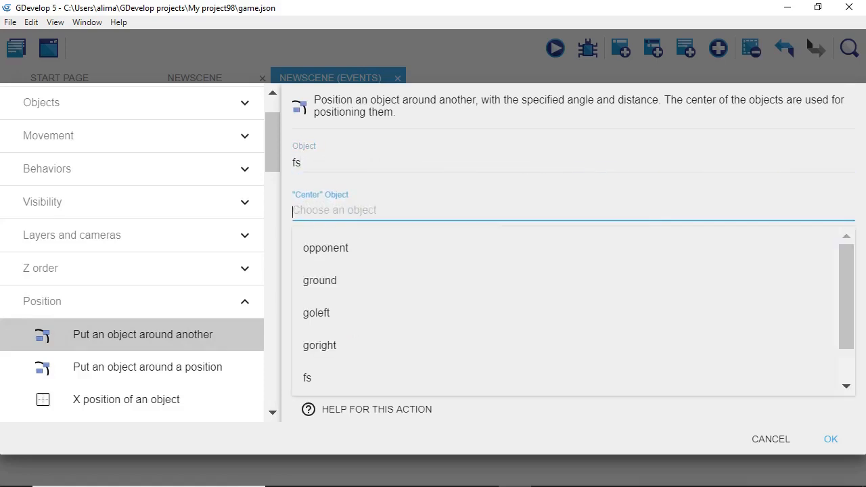
click(394, 256)
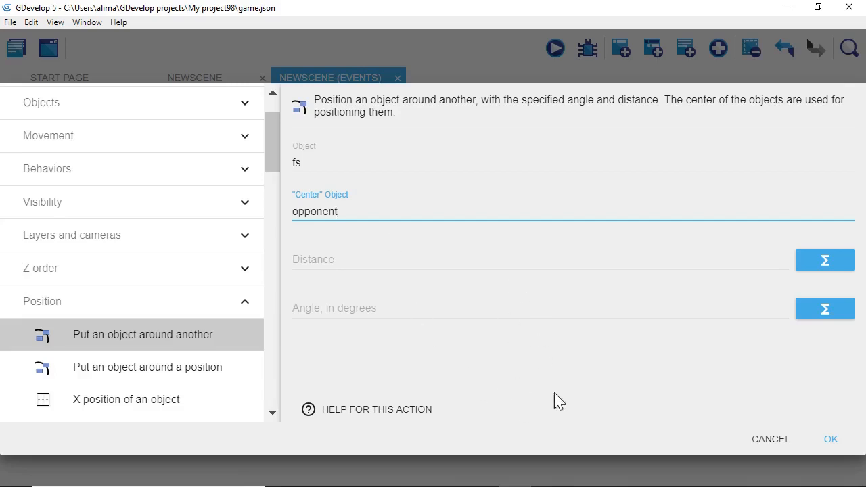
click(831, 439)
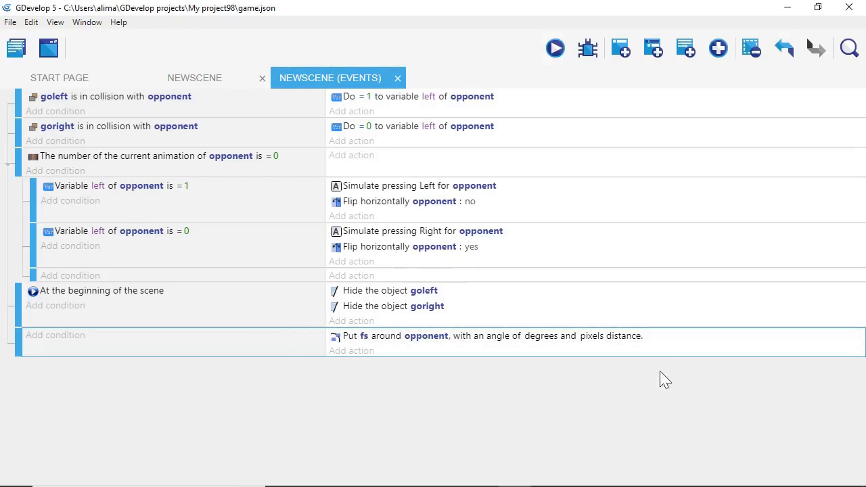
Step: Add another empty event at the end of the sheet and paste a copy of the fs positioning action into it
click(622, 53)
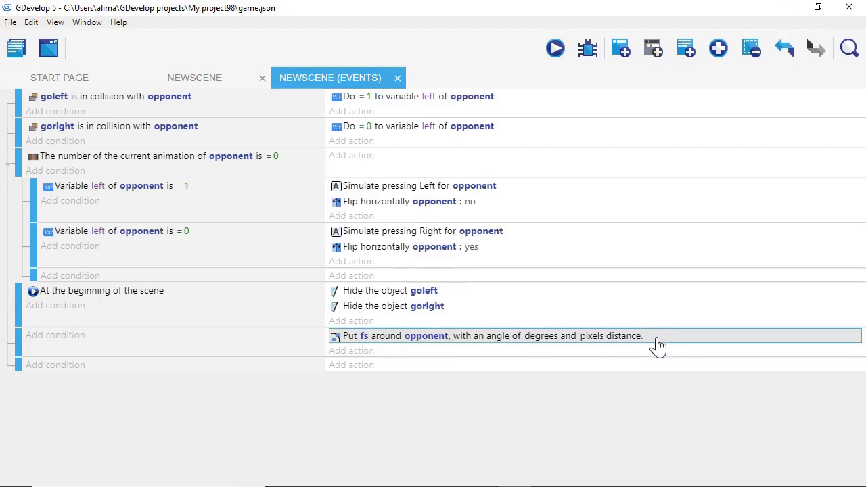
click(622, 354)
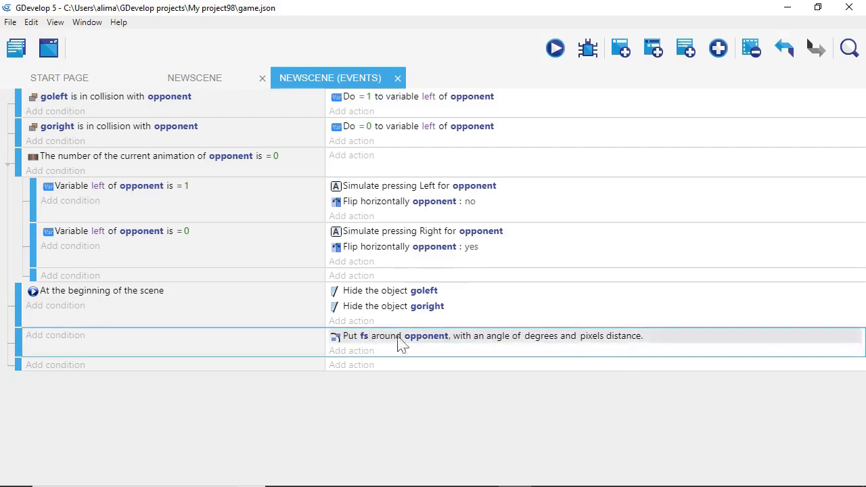
click(668, 347)
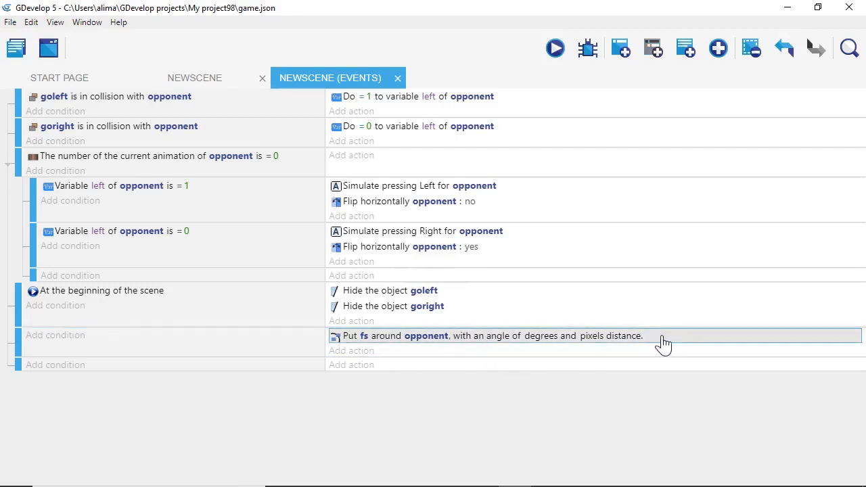
right_click(665, 343)
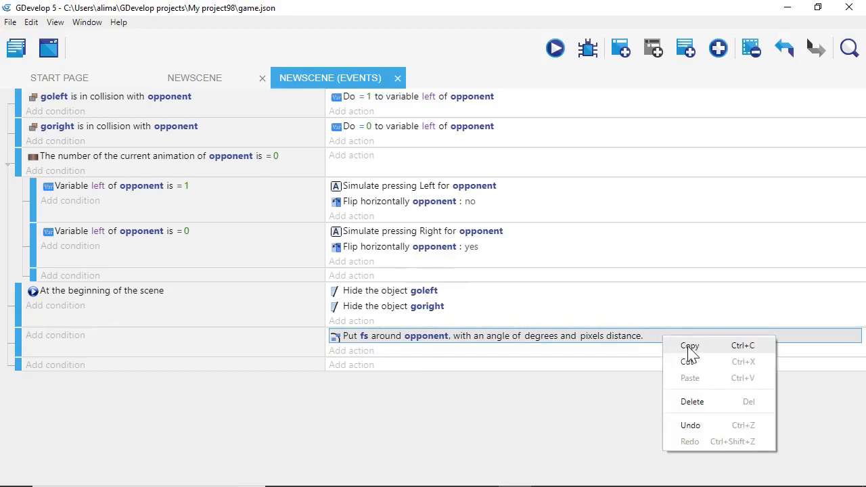
click(690, 346)
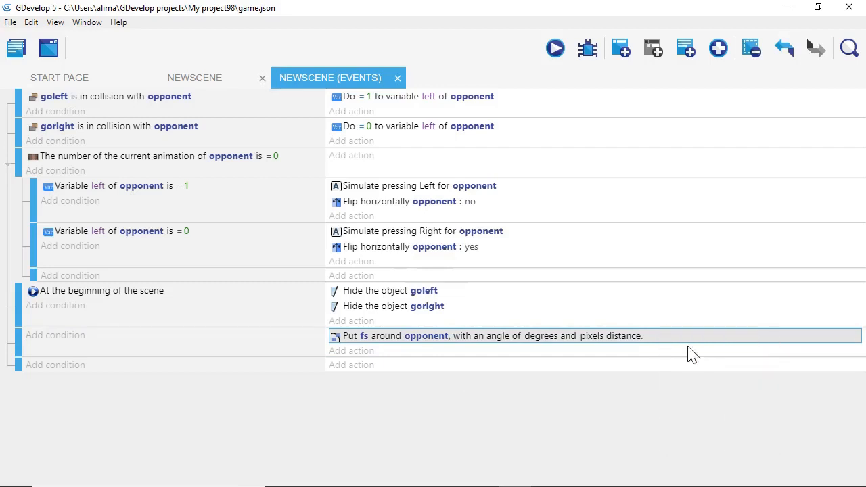
right_click(362, 376)
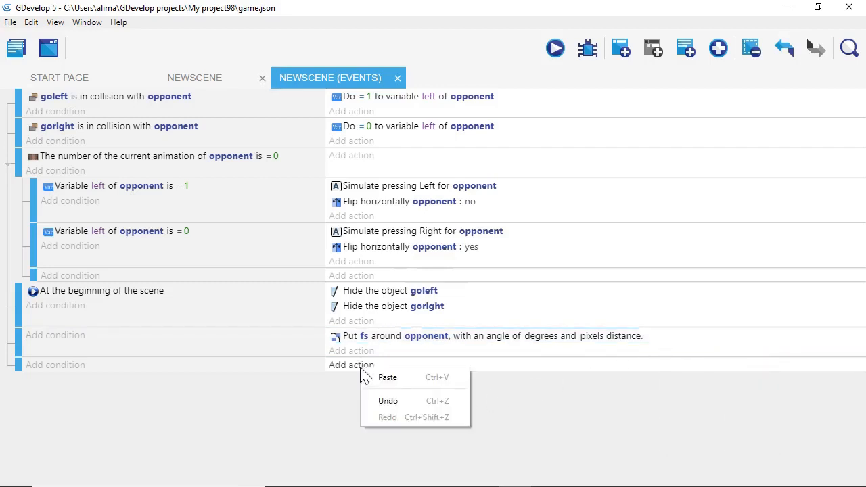
click(384, 378)
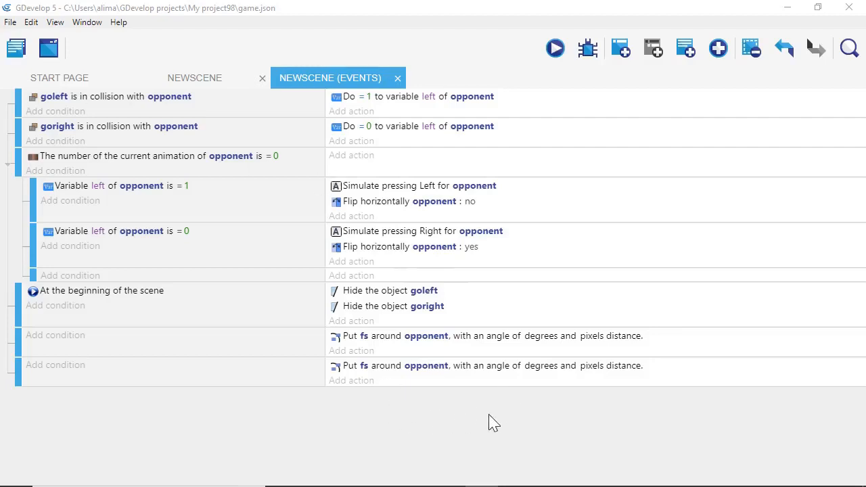
Step: Change the positioned object in the copied action to ds
click(364, 369)
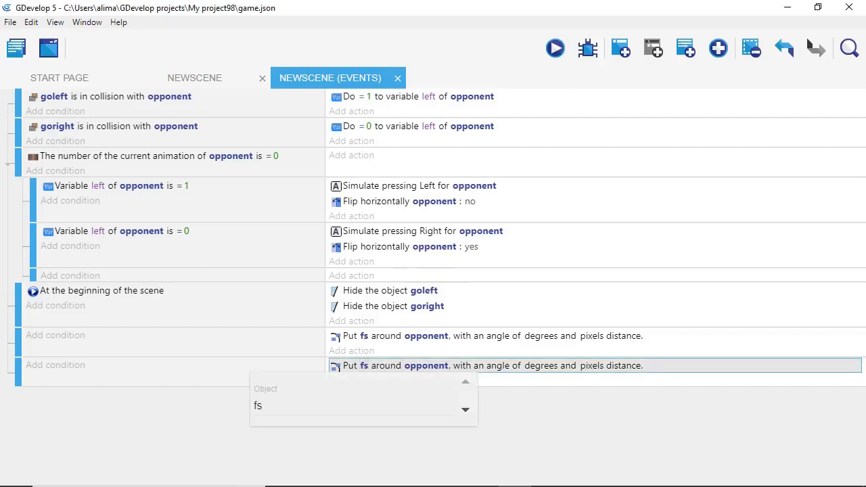
key(BackSpace)
key(BackSpace)
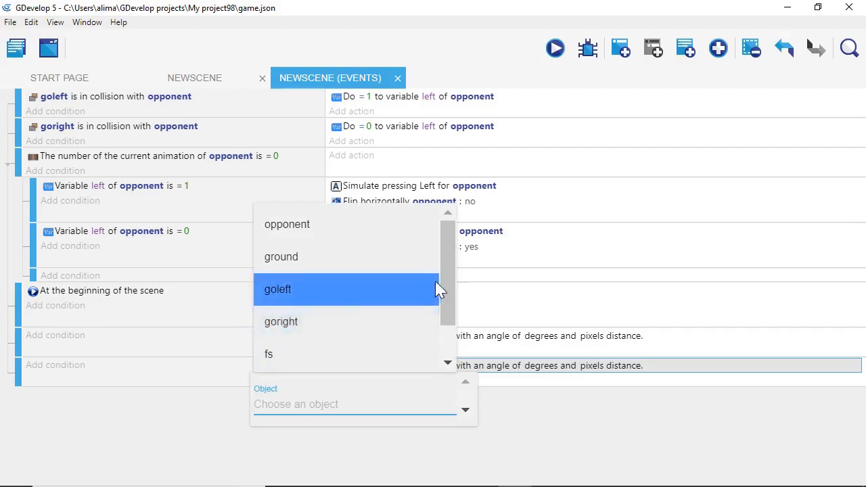
drag(447, 274, 444, 316)
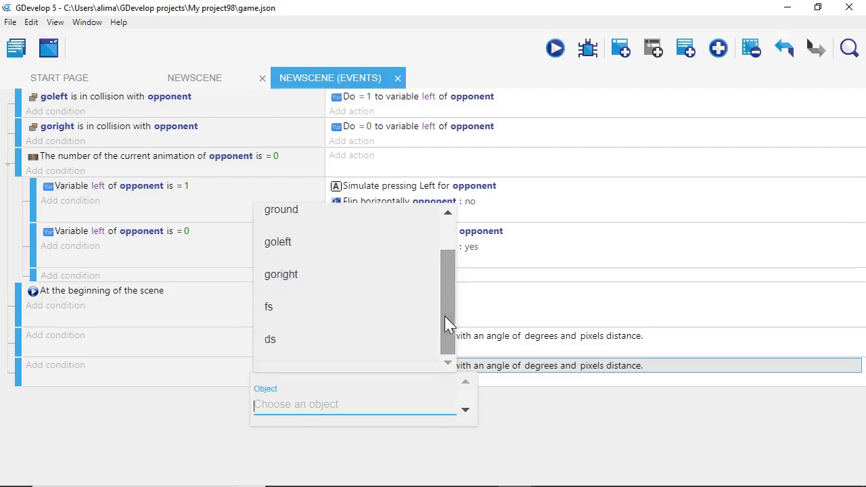
click(294, 339)
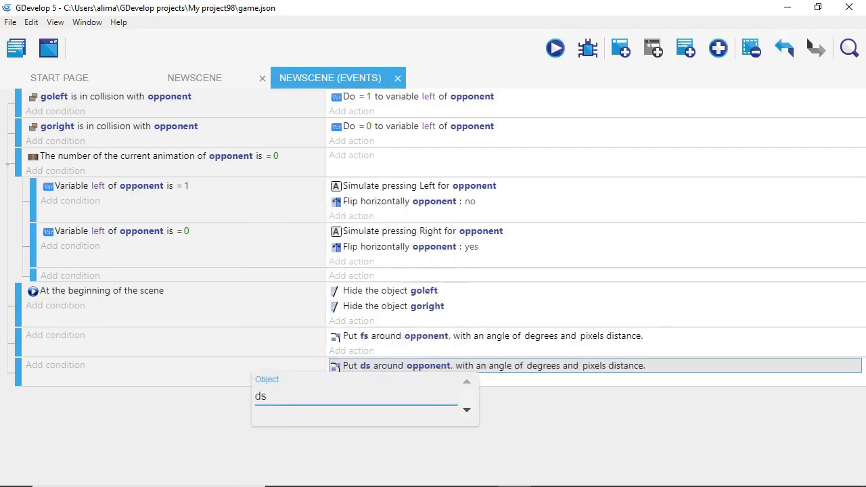
click(547, 440)
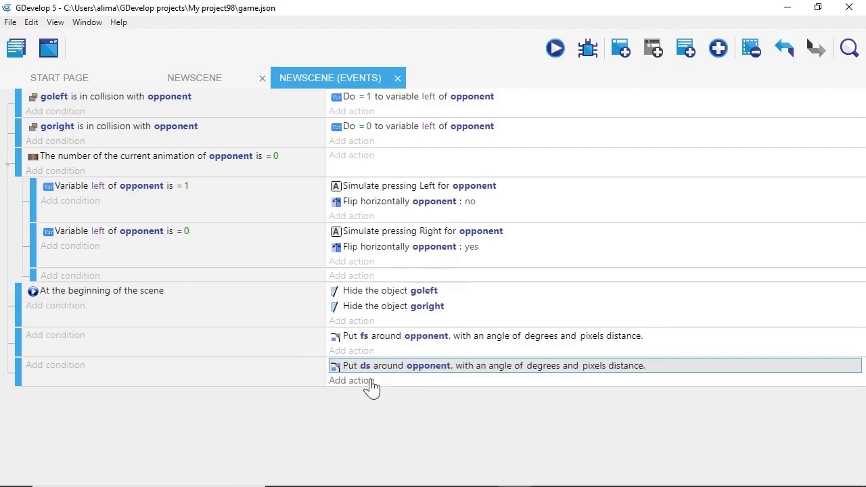